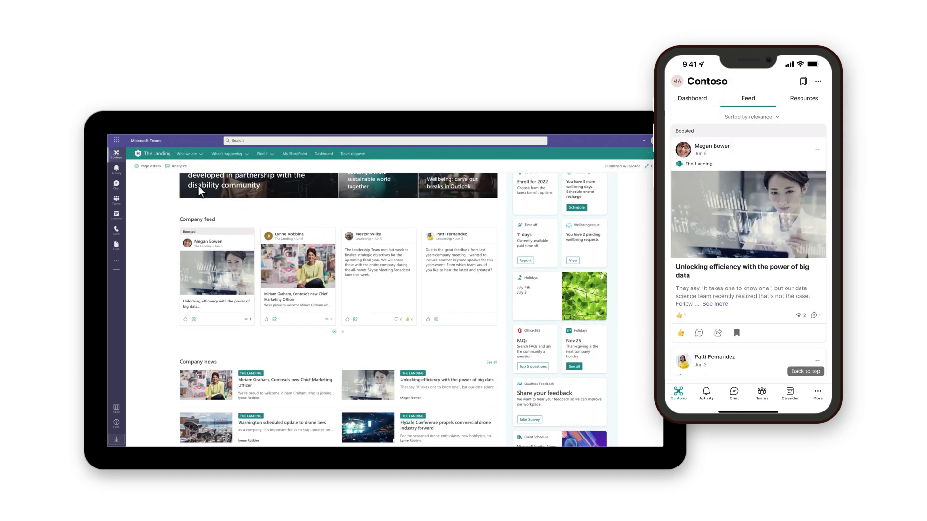
# Open the Contoso app in Teams to view the Viva Connections intro.
pyautogui.click(116, 155)
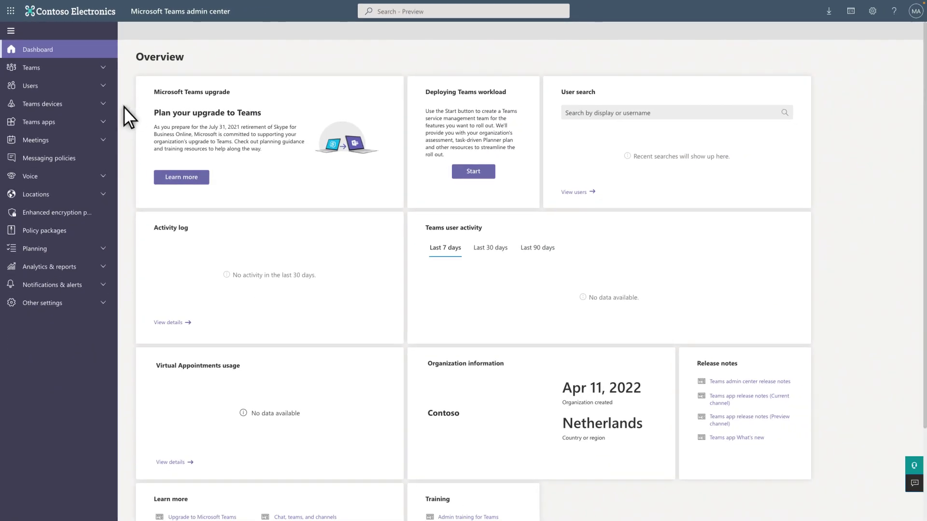
# Filter Manage apps by 'Viva' and select the Viva Connections app.
pyautogui.click(99, 131)
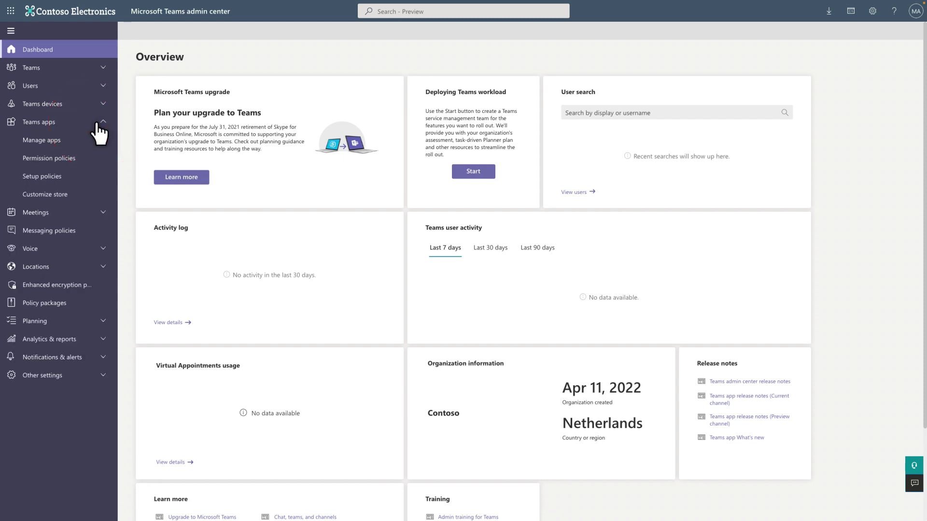
pyautogui.click(67, 143)
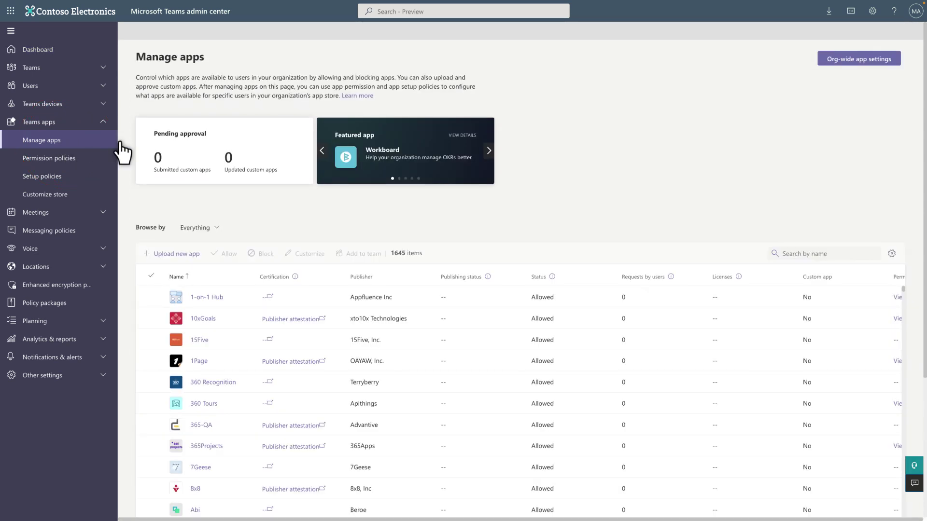
pyautogui.click(777, 257)
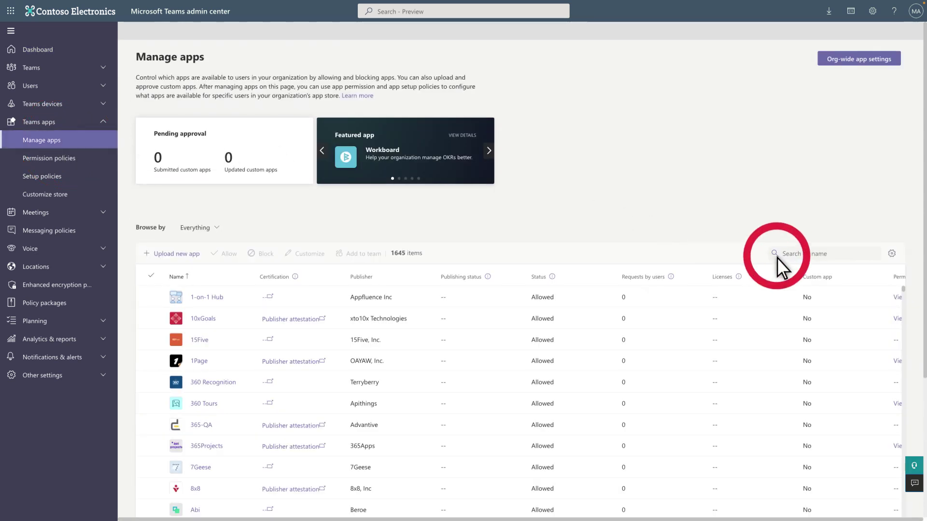
pyautogui.write('Viva')
pyautogui.press('Return')
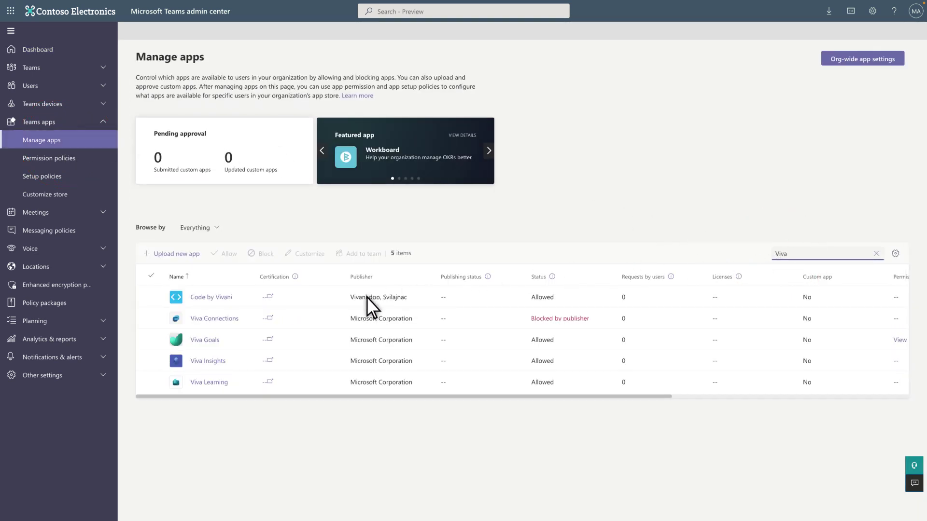
pyautogui.click(239, 331)
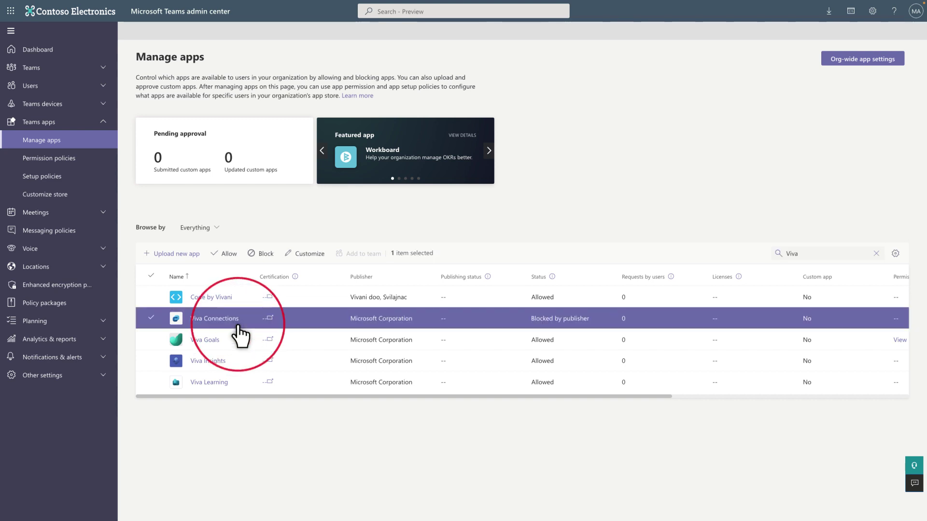
# Customize Viva Connections with short name Contoso and short description 'Get daily news, information, and links'.
pyautogui.click(290, 253)
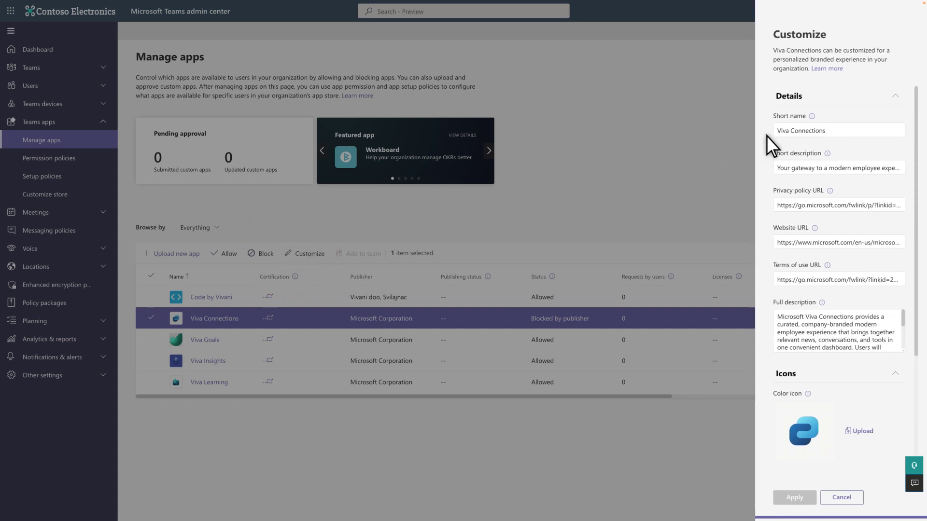
pyautogui.tripleClick(777, 135)
pyautogui.write('Contoso')
pyautogui.tripleClick(777, 170)
pyautogui.write('Get daily news, information, and links')
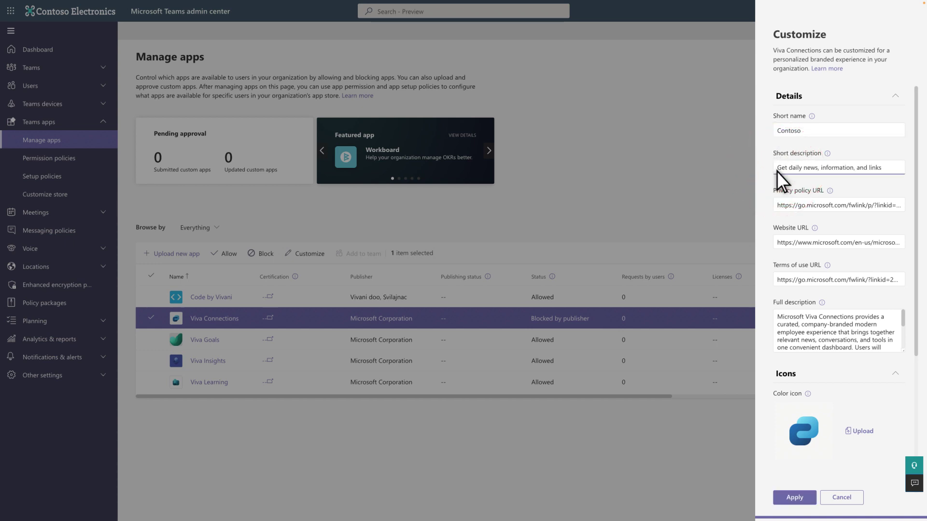
# Point privacy, website and terms-of-use links to contoso.sharepoint.com and rewrite the full description.
pyautogui.tripleClick(778, 208)
pyautogui.write('https://contoso.sharepoint.com/privacy')
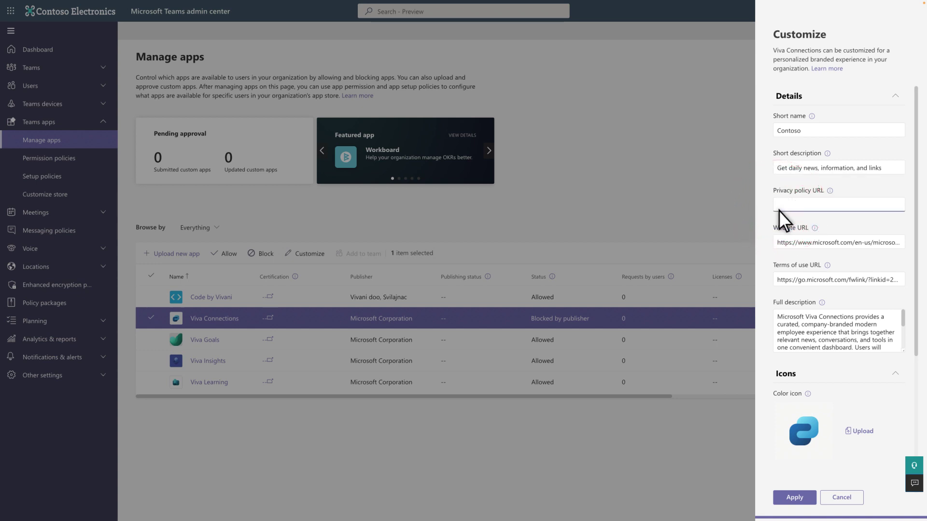
pyautogui.tripleClick(776, 245)
pyautogui.write('https://contoso.sharepoir')
pyautogui.write('t.com/')
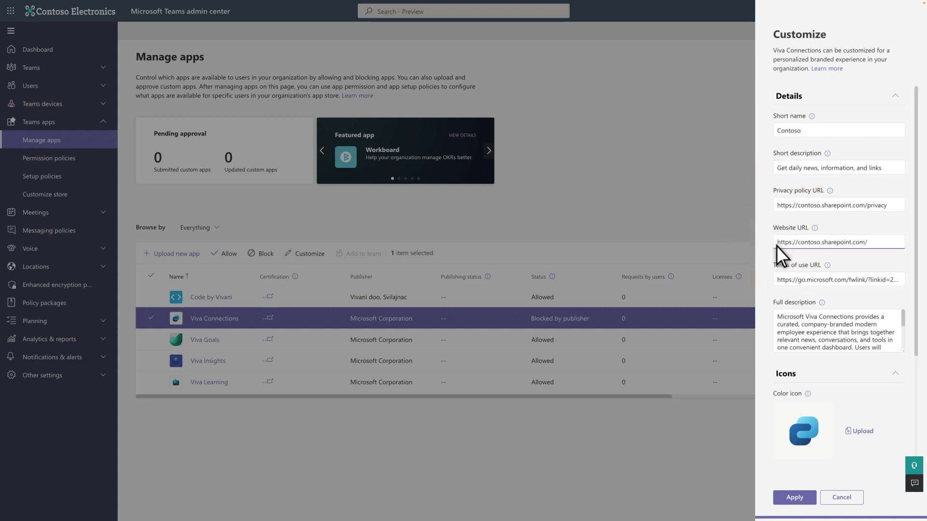
pyautogui.tripleClick(781, 283)
pyautogui.write('htt')
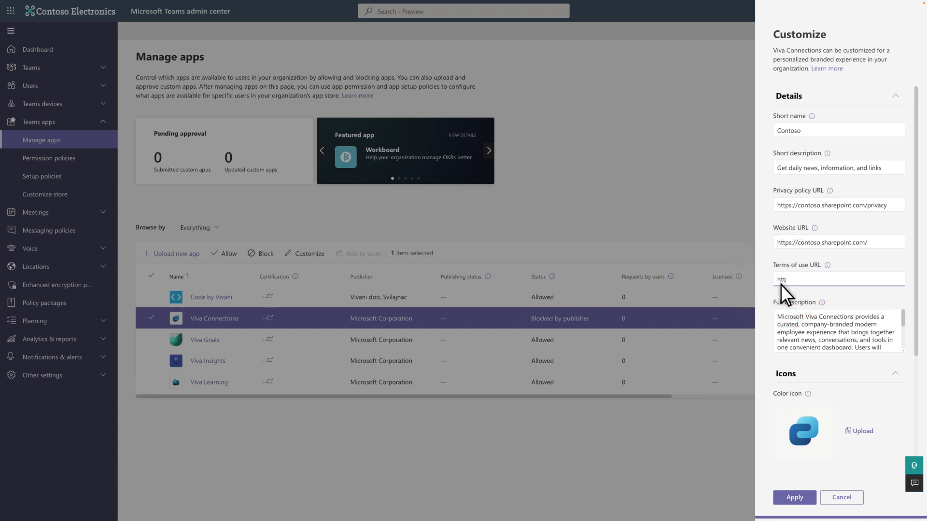
pyautogui.write('ps://contoso.sharepoint.com/TUA')
pyautogui.tripleClick(776, 350)
pyautogui.write('Use the Contoso app within Teams to get daily news highlights, information, a')
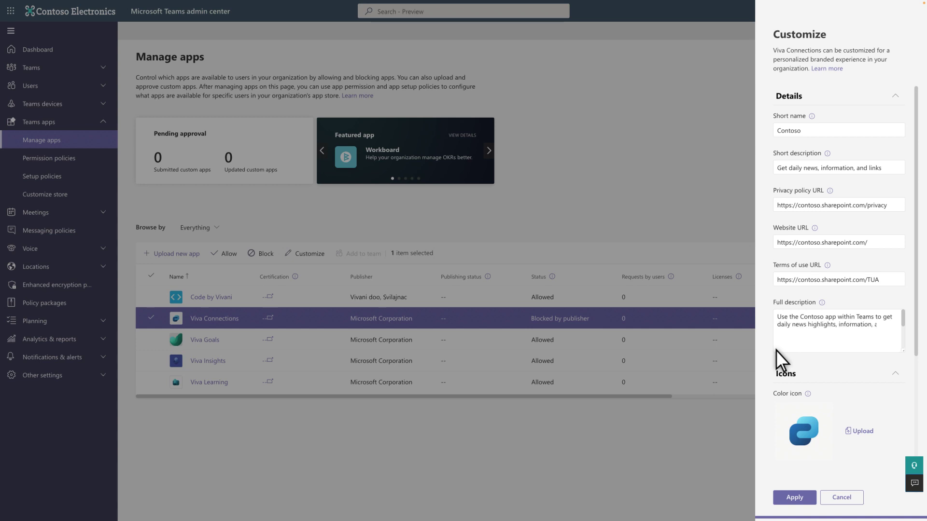
pyautogui.write('nd links from across our company that help you do your best work.')
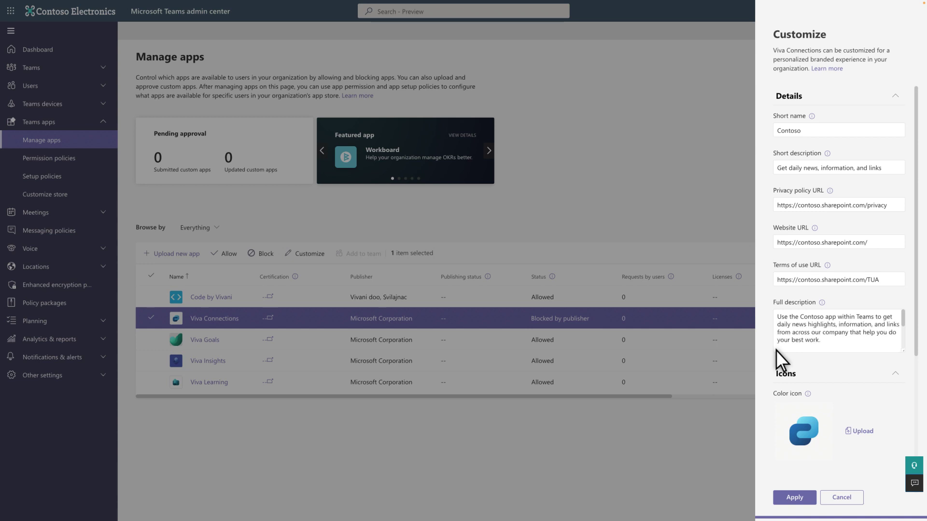
# Upload new color and outline icons, set accent color #03787c, then apply and publish.
pyautogui.click(916, 439)
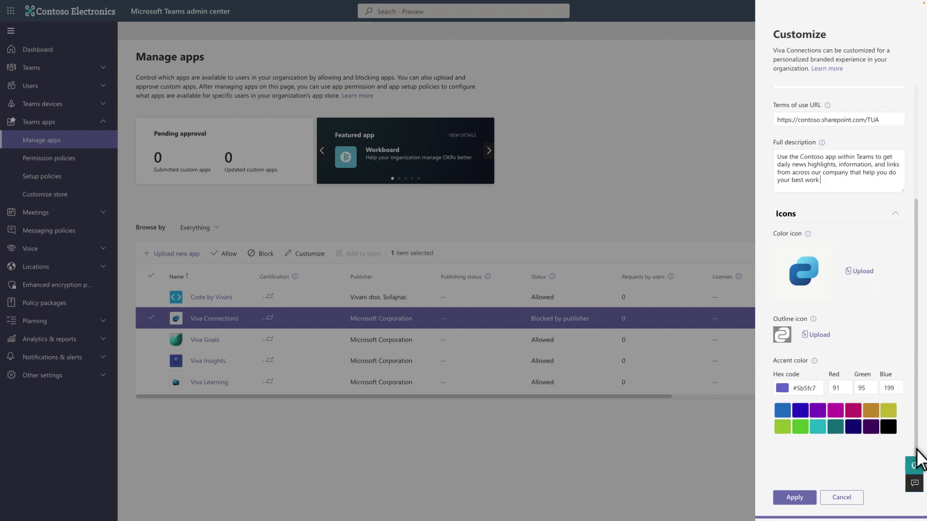
pyautogui.click(859, 271)
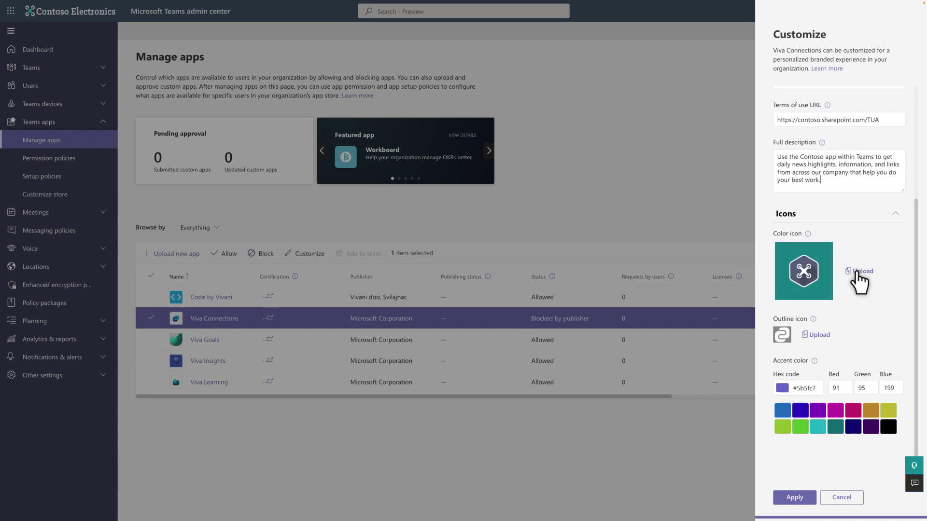
pyautogui.click(816, 338)
pyautogui.click(788, 395)
pyautogui.write('#03787c')
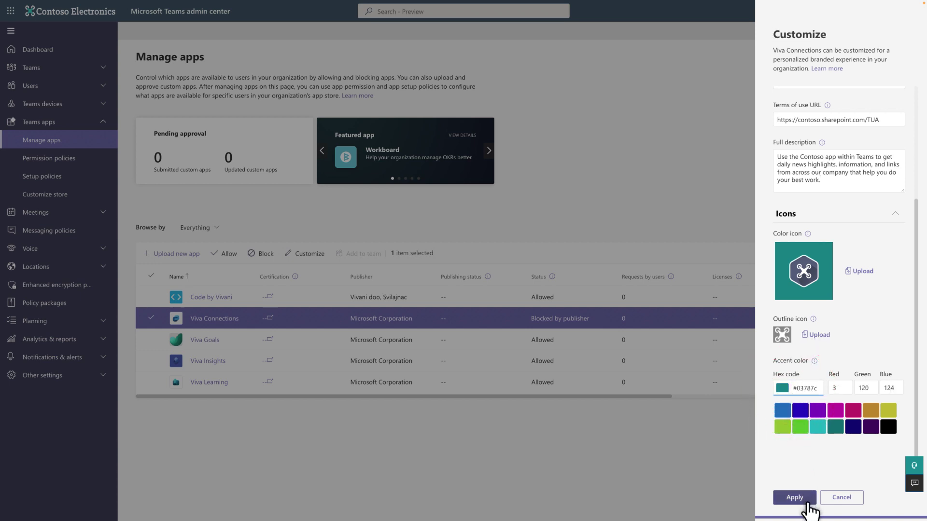
pyautogui.click(794, 497)
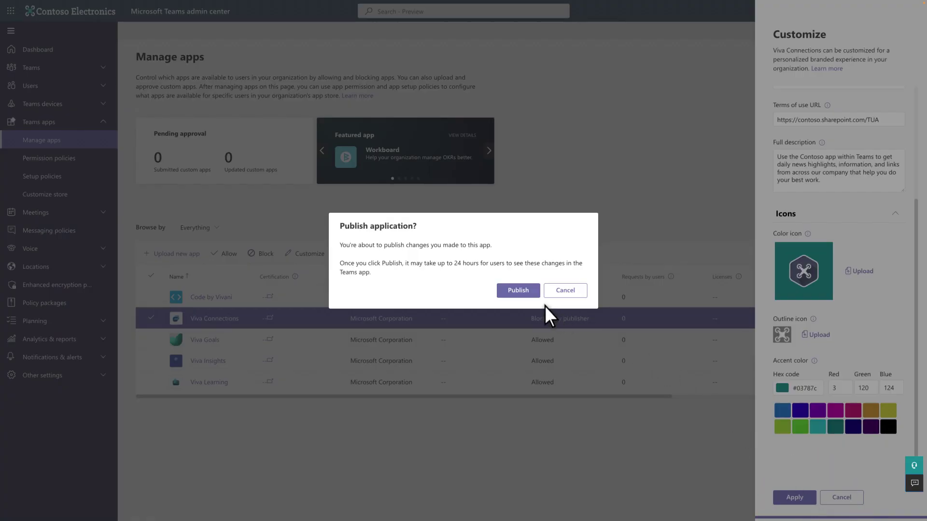
pyautogui.click(503, 291)
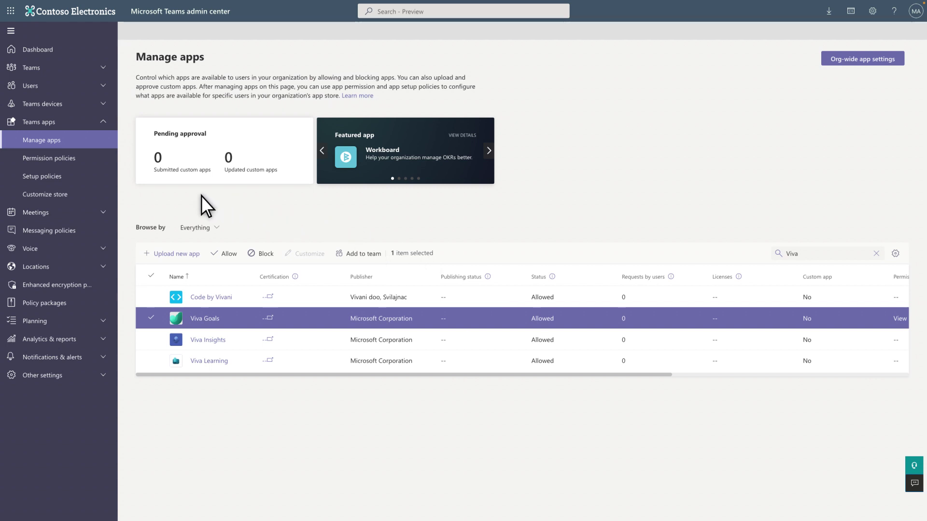
# Open the Global (Org-wide default) app setup policy for editing.
pyautogui.click(57, 178)
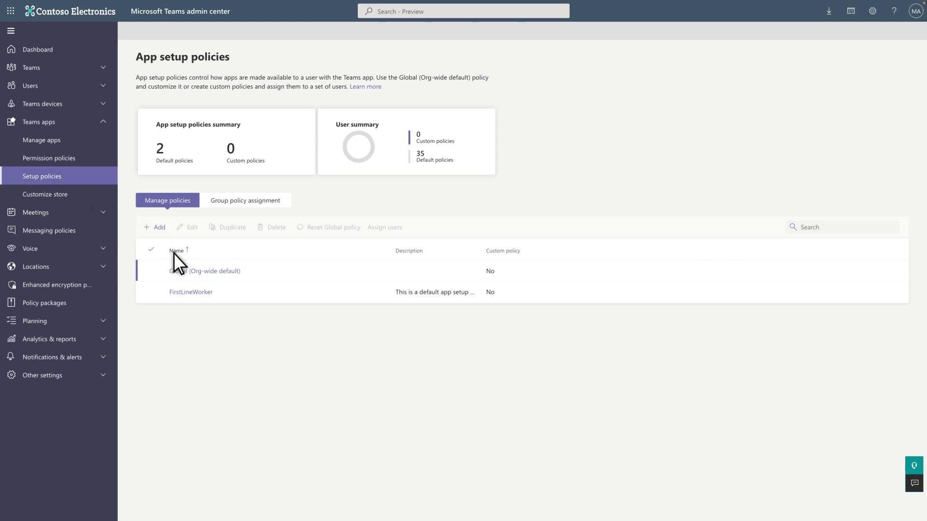
pyautogui.click(195, 273)
pyautogui.click(195, 273)
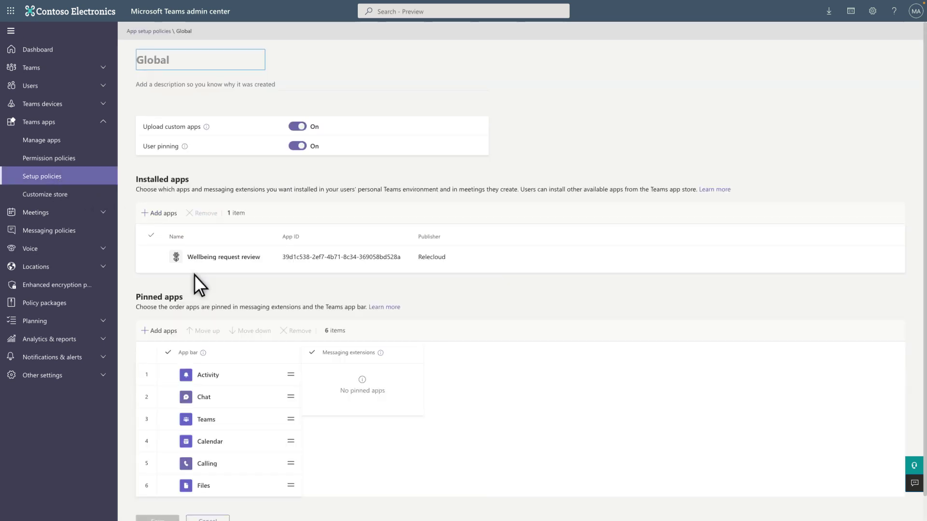
# Add the Contoso app to the policy's installed apps.
pyautogui.click(145, 212)
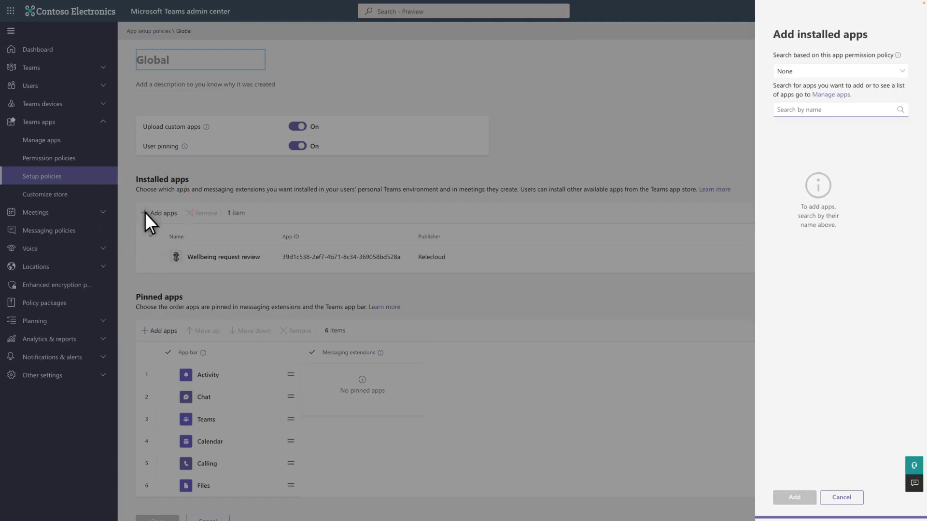
pyautogui.click(779, 114)
pyautogui.write('Contoso')
pyautogui.moveTo(789, 123)
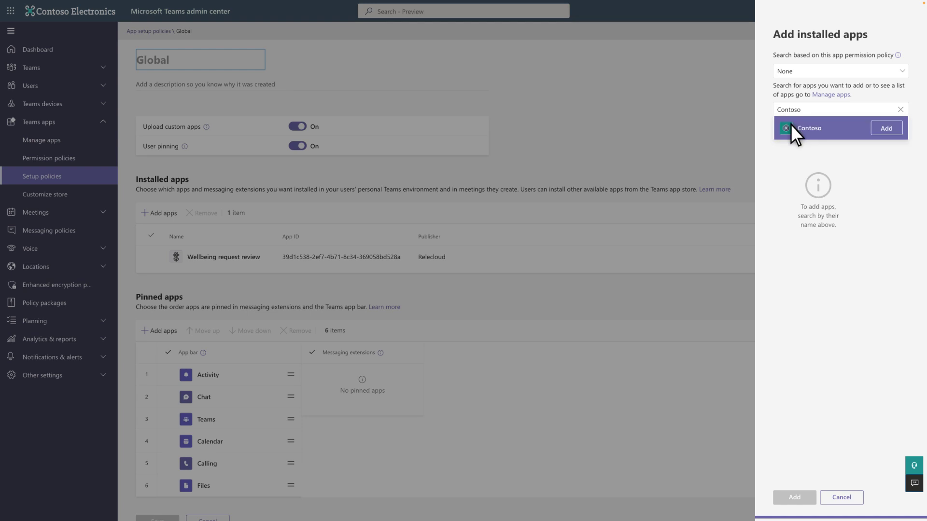
pyautogui.click(792, 133)
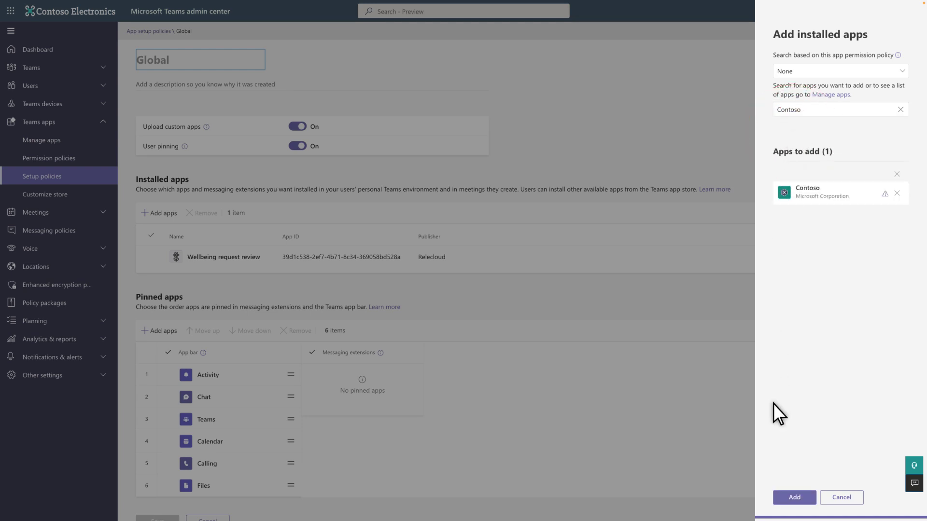
pyautogui.click(781, 498)
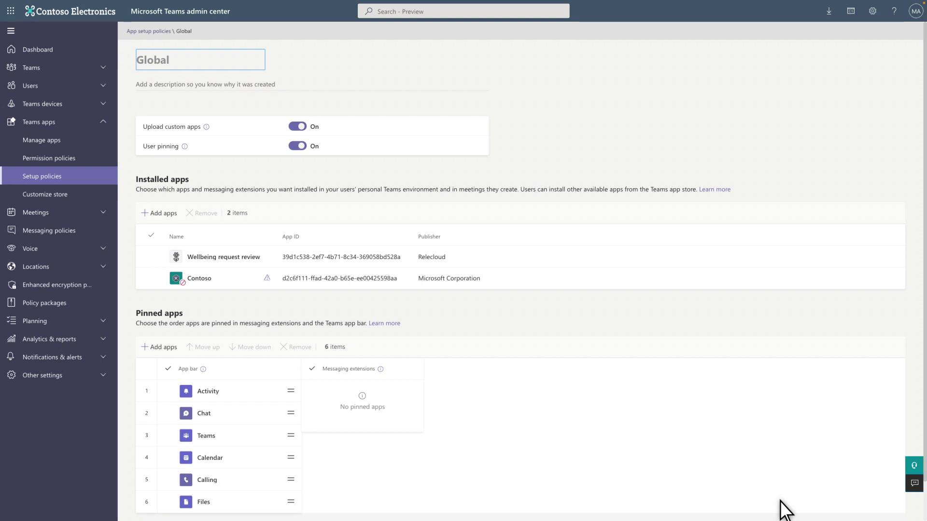
# Add Contoso to the Global policy's pinned apps.
pyautogui.click(151, 348)
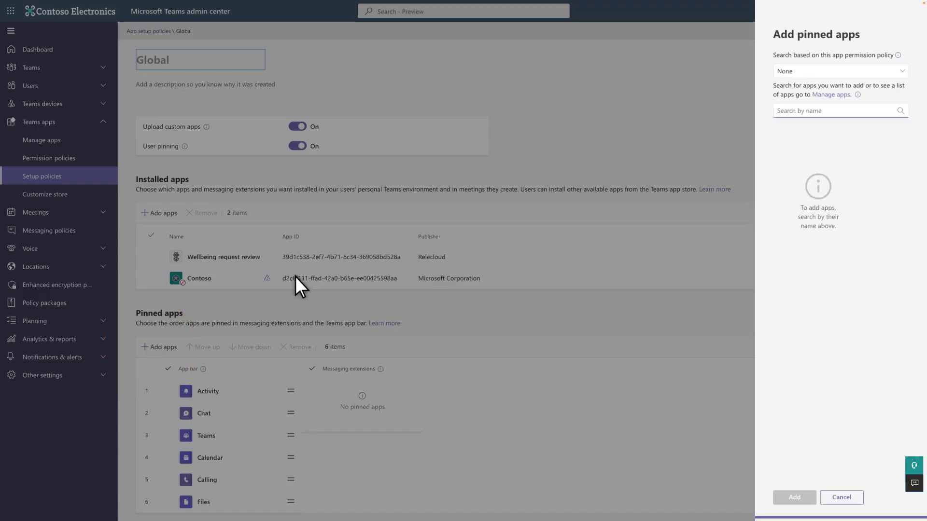
pyautogui.click(789, 116)
pyautogui.write('Contoso')
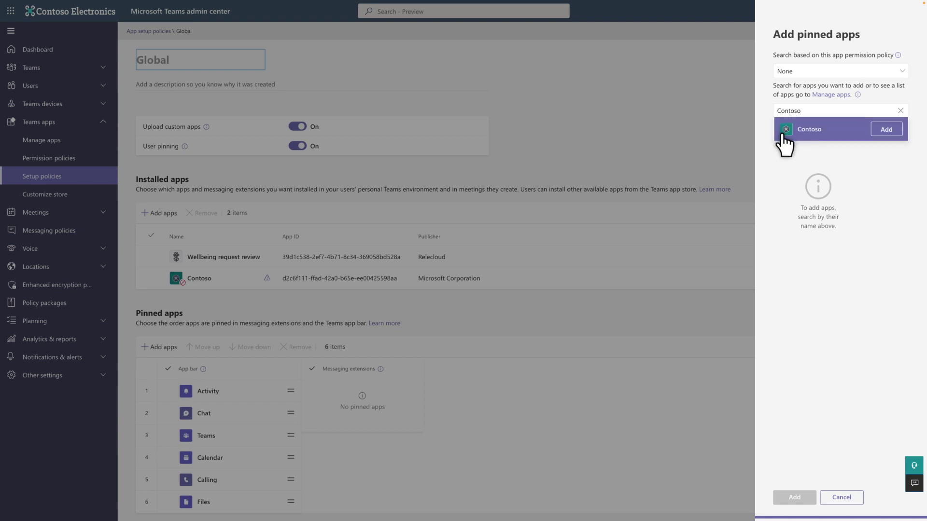
pyautogui.click(790, 130)
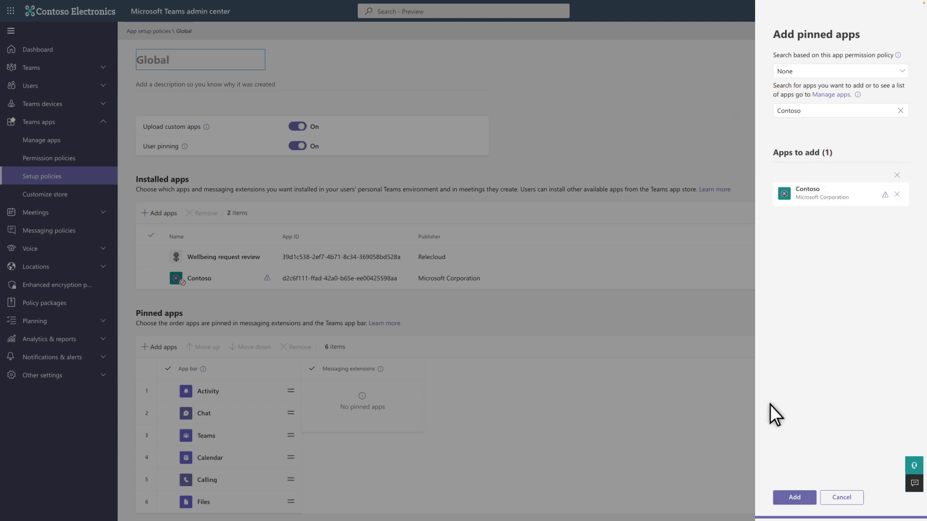
pyautogui.click(781, 498)
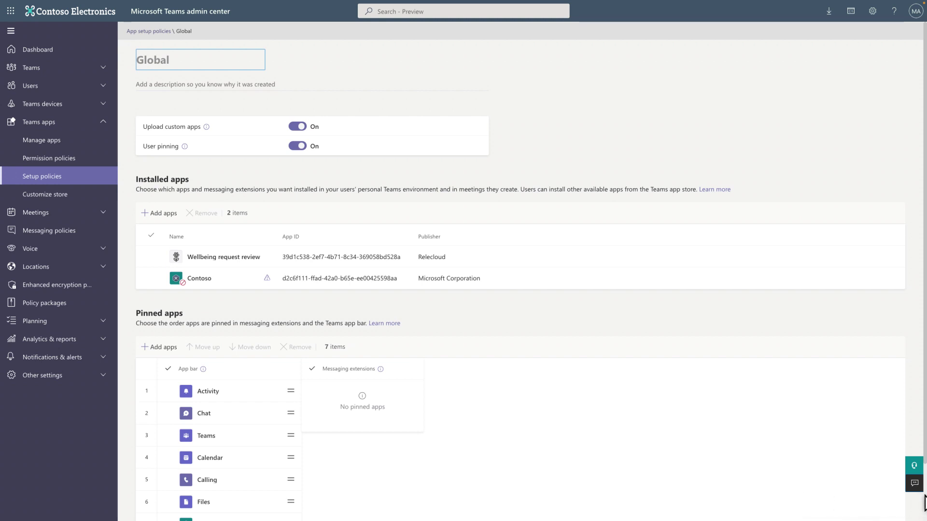
# Move Contoso to the top of the app bar list and save the policy.
pyautogui.scroll(-2, 924, 502)
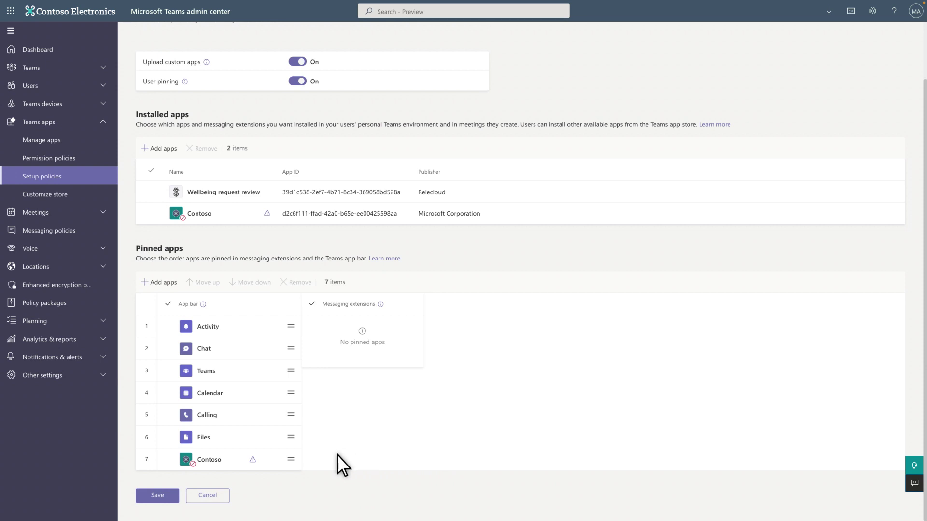
pyautogui.moveTo(290, 461); pyautogui.dragTo(292, 327)
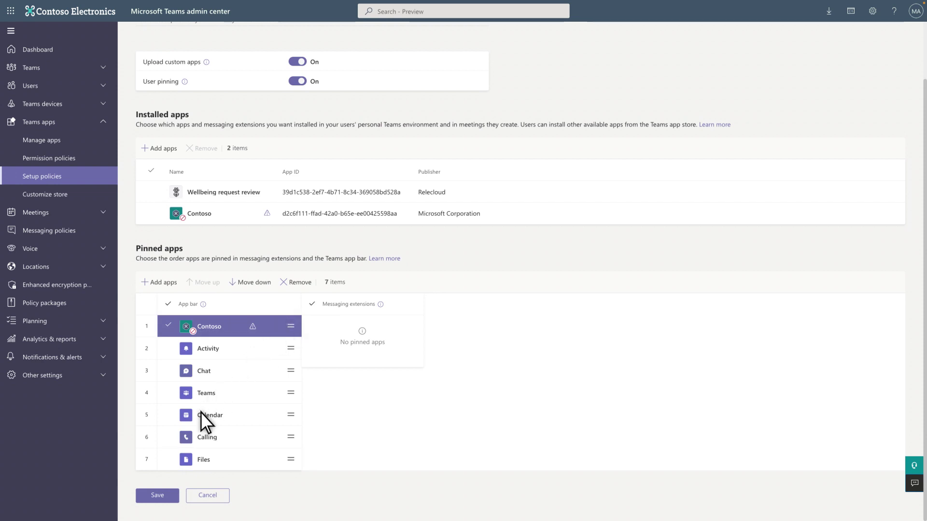
pyautogui.click(169, 500)
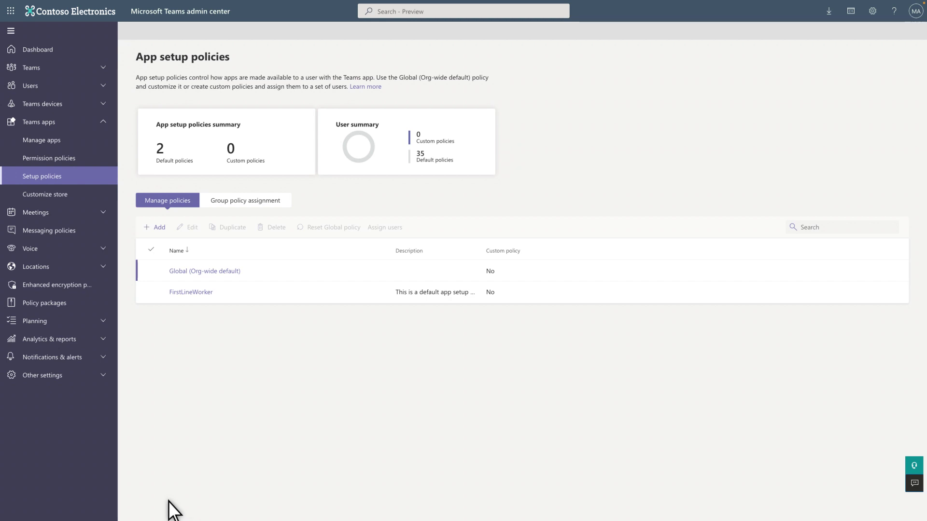
# Search Manage apps for 'contoso' and allow the Contoso app, confirming the prompt.
pyautogui.click(66, 140)
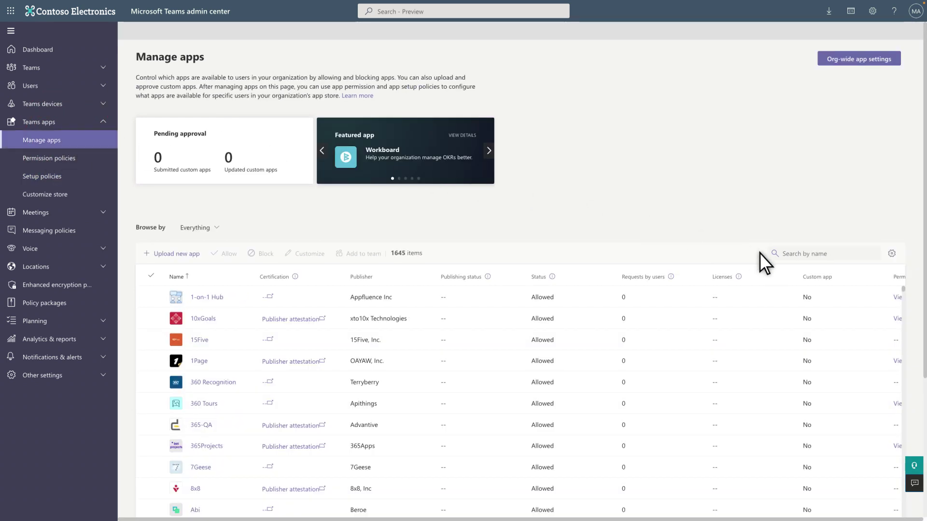
pyautogui.click(775, 256)
pyautogui.write('contoso')
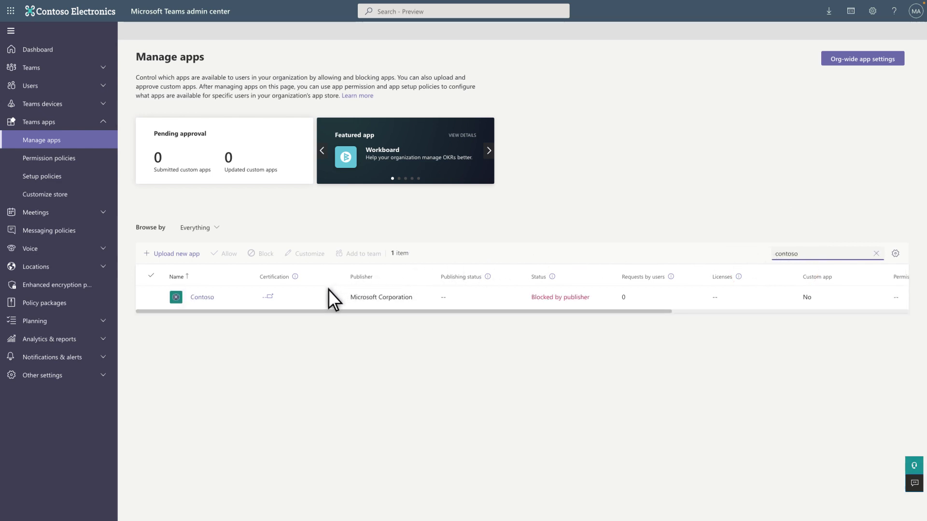
pyautogui.click(285, 297)
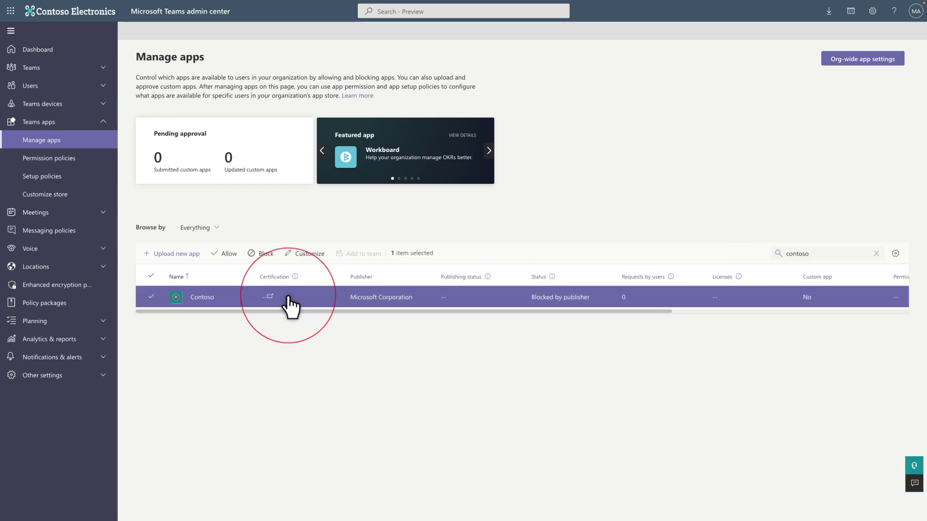
pyautogui.click(223, 254)
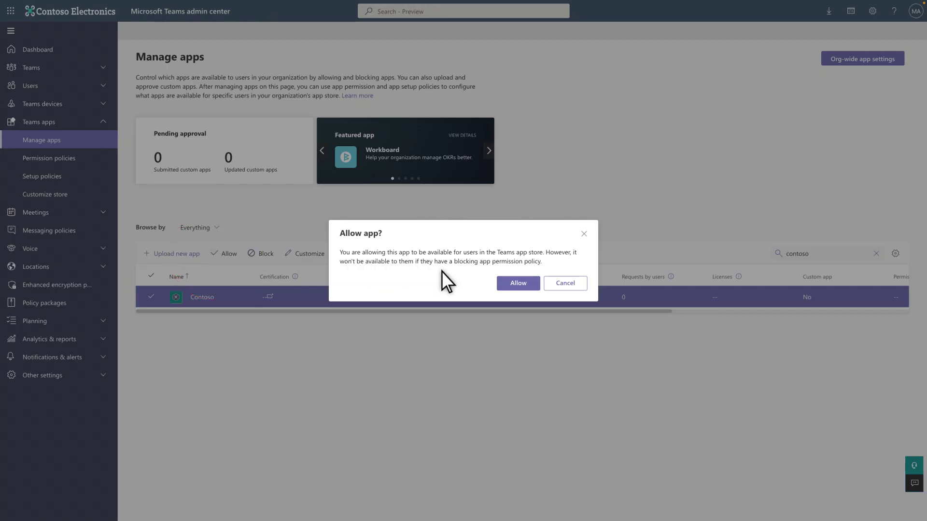
pyautogui.click(515, 289)
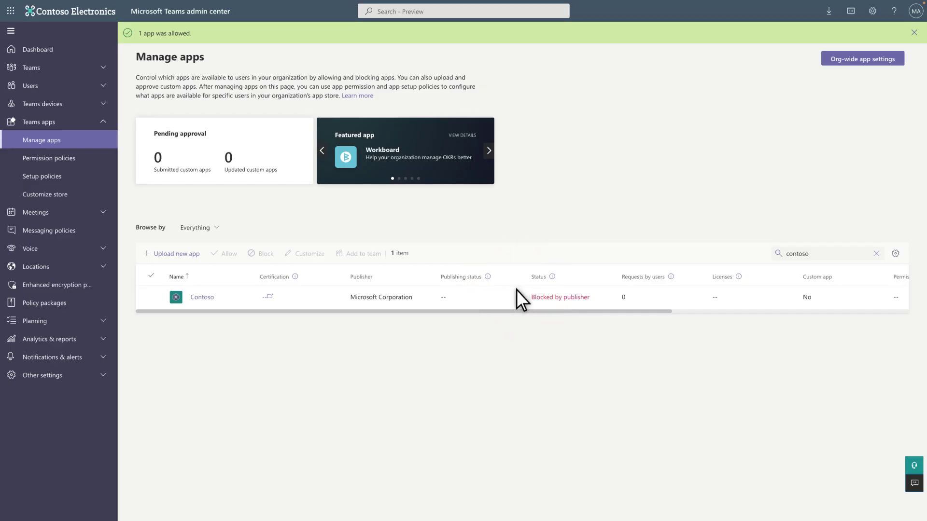